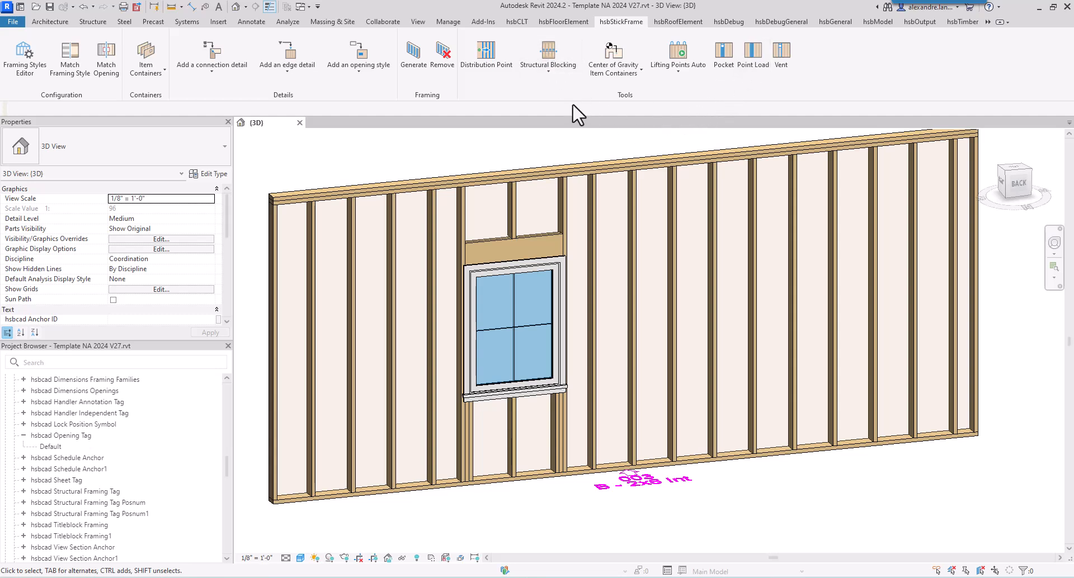
- Set up structural blocking fixed to a 6' elevation, using 2x6 as the inventory beam
left_click(554, 56)
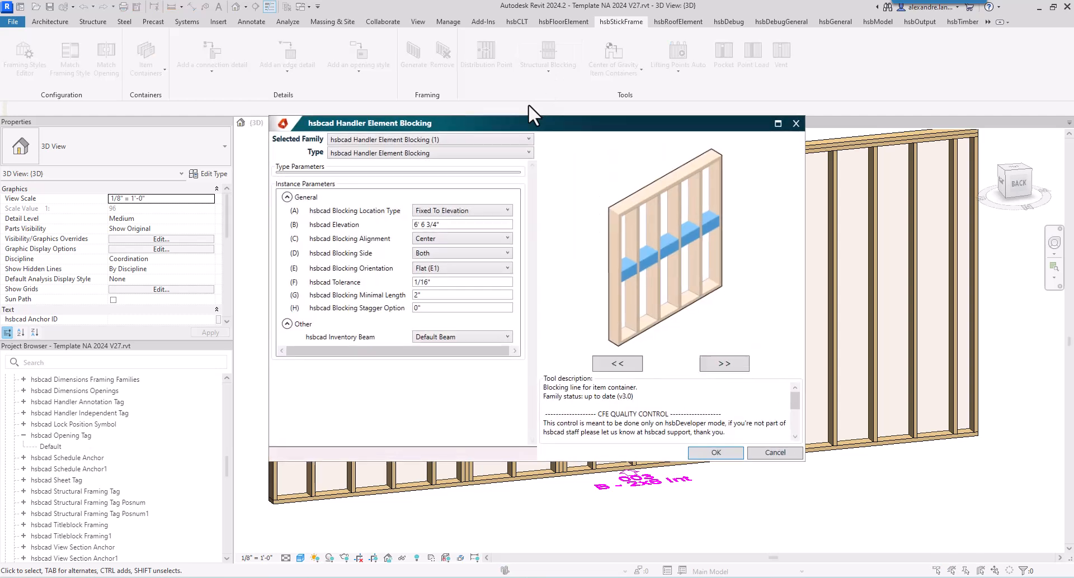
double_click(434, 224)
left_click_drag(383, 225, 353, 225)
type("6")
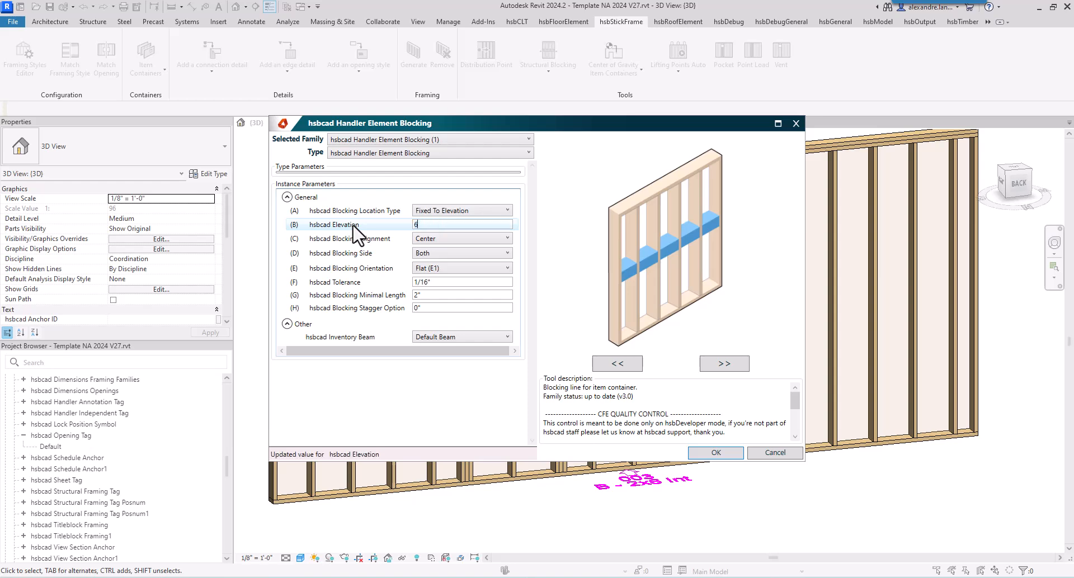
type("'")
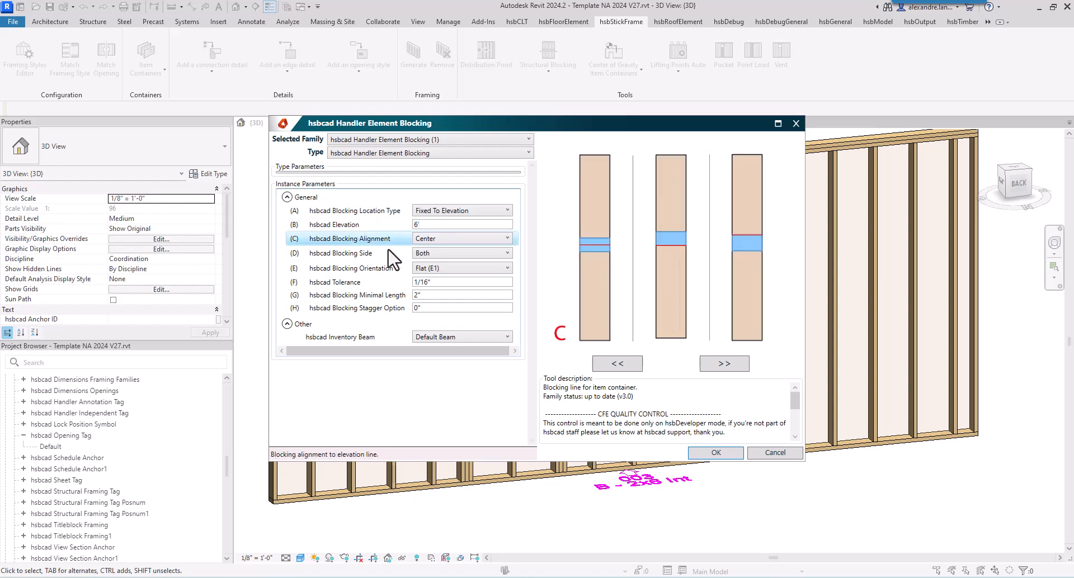
mouse_move(387, 254)
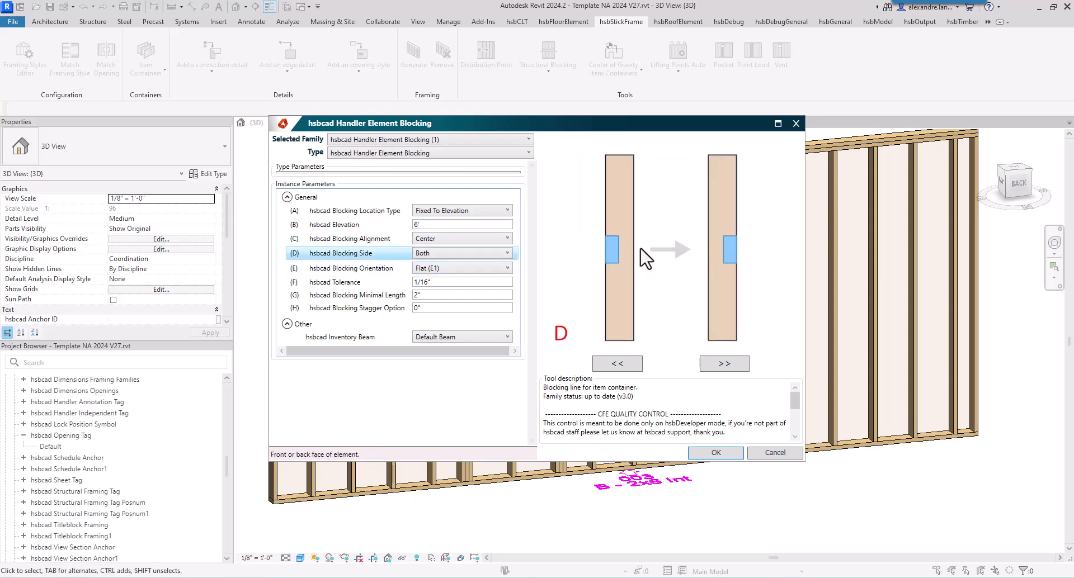
left_click(318, 269)
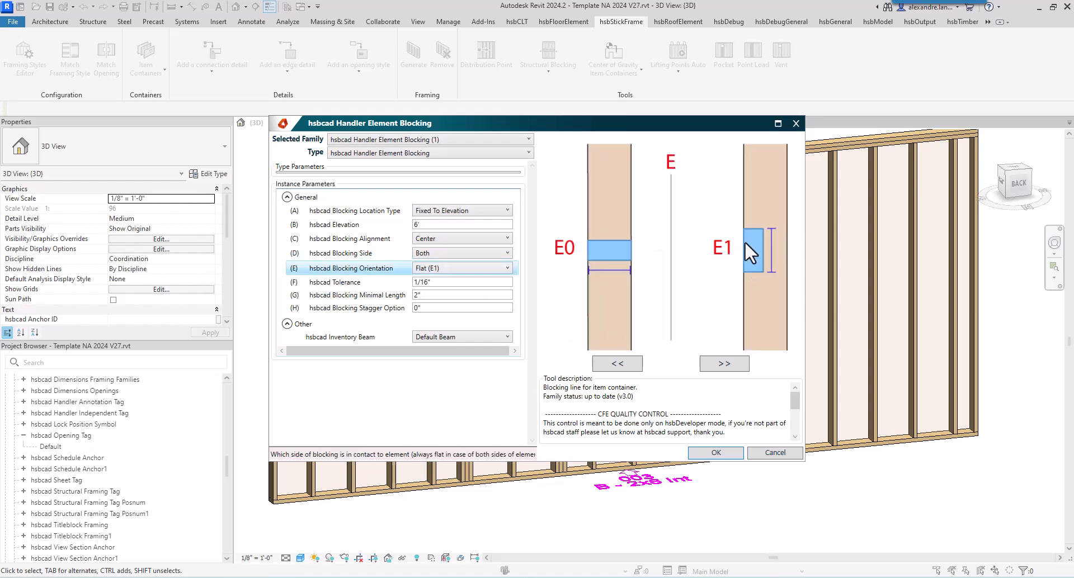
left_click(490, 337)
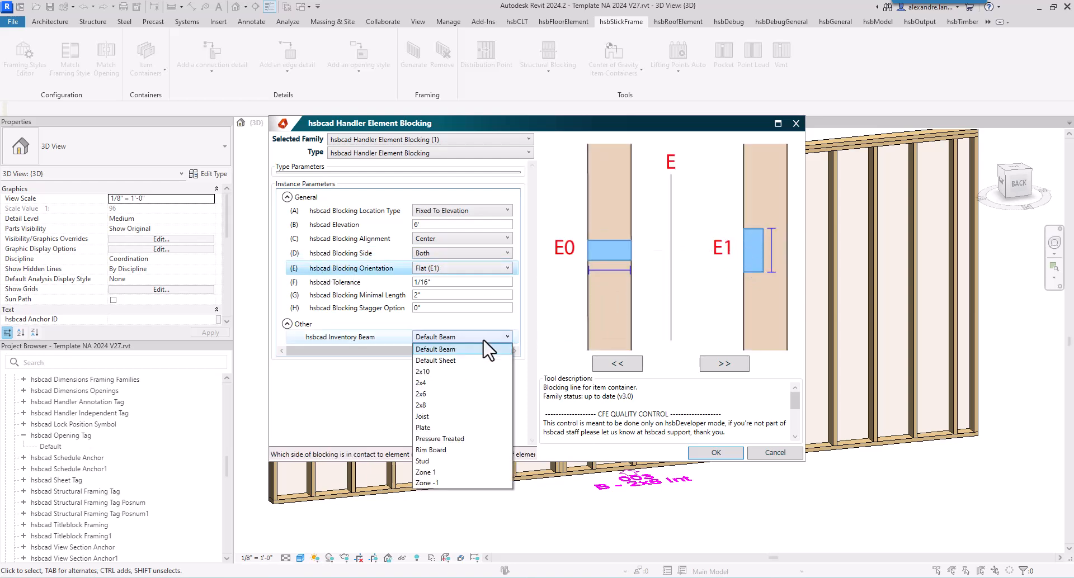
left_click(453, 395)
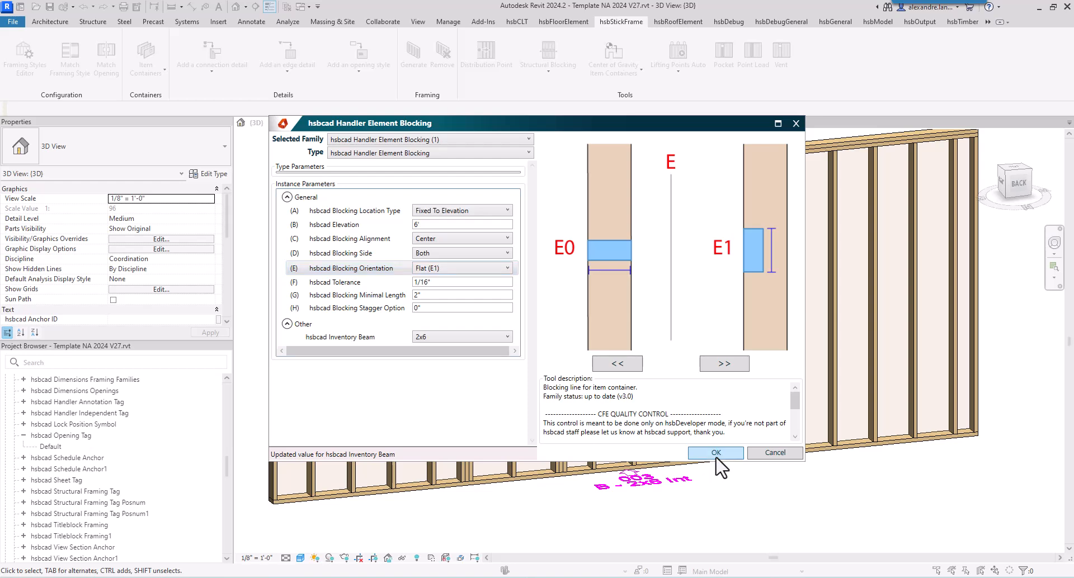
left_click(716, 455)
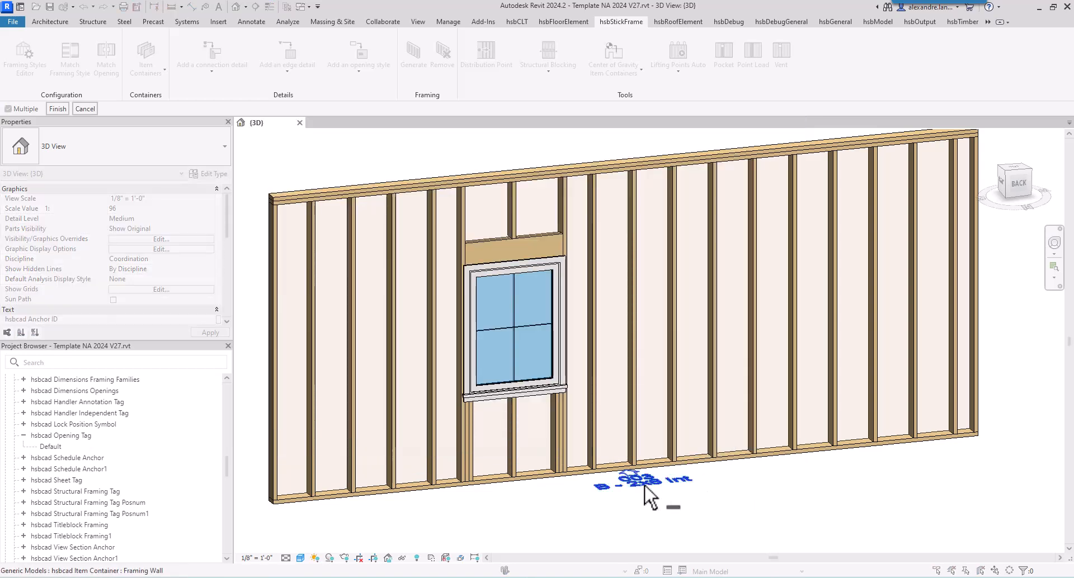
- Apply the blocking line to the item container of wall 003
left_click(58, 108)
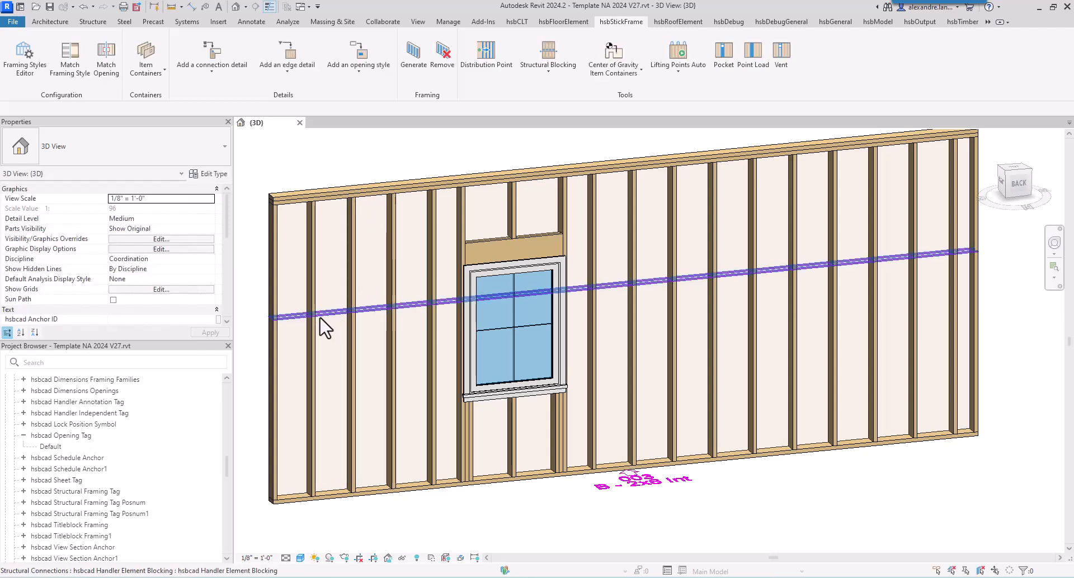
left_click(324, 327)
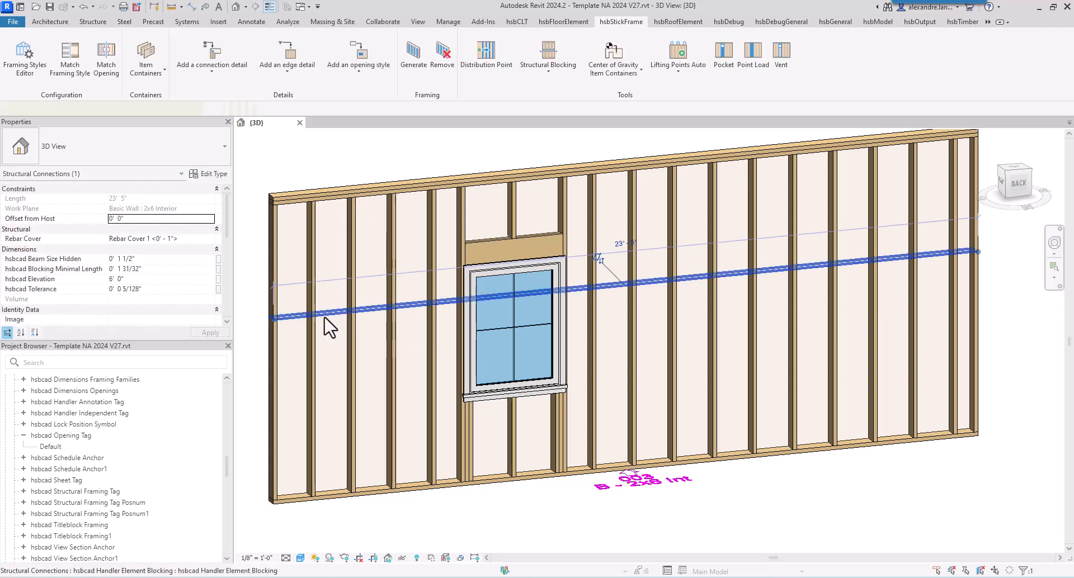
left_click(343, 160)
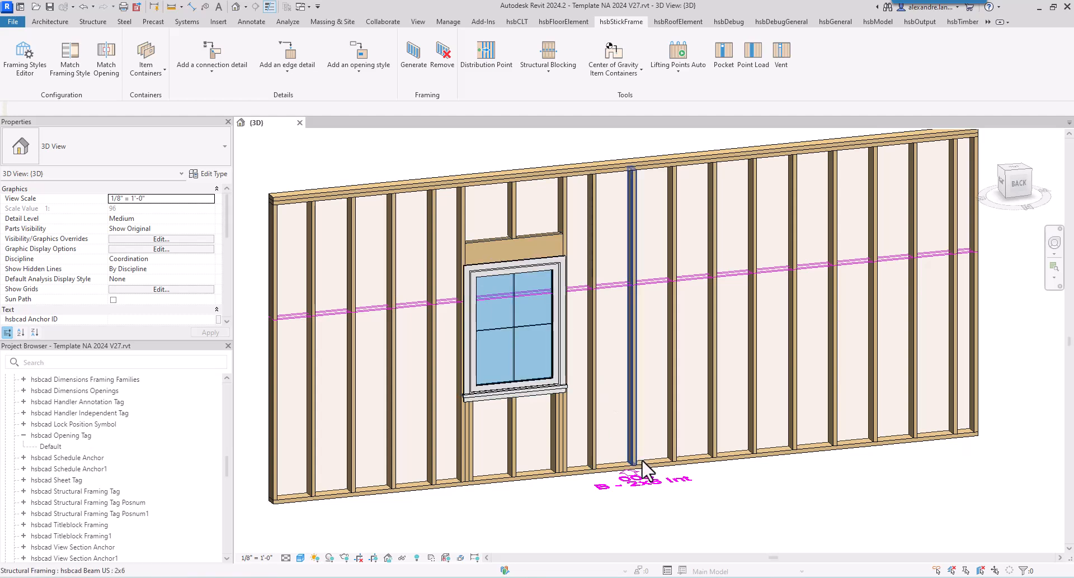
- Generate the framing of wall 003 from its item container, including the blocking
left_click(646, 488)
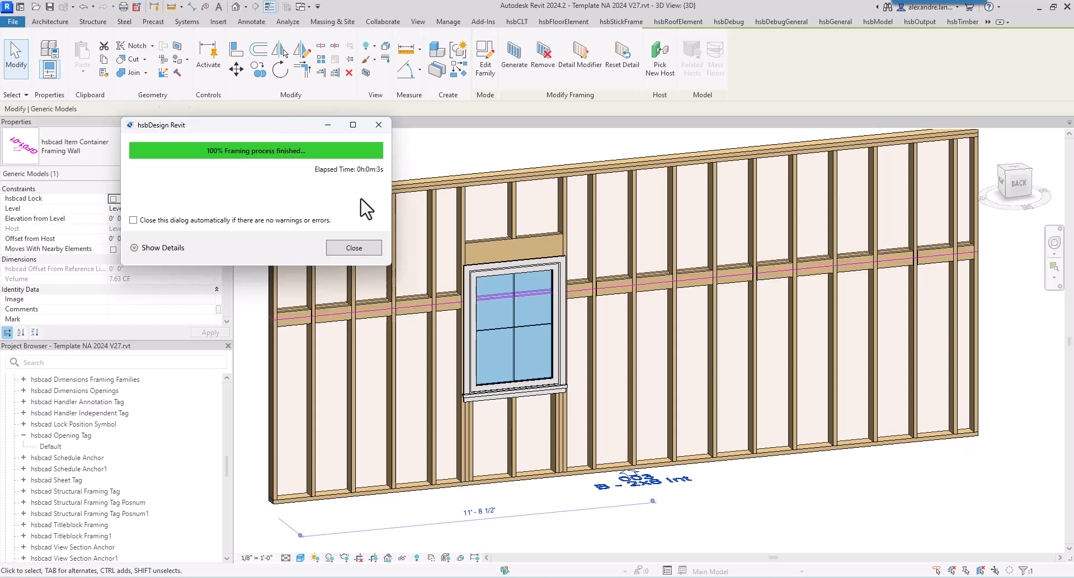
left_click(355, 247)
left_click(392, 164)
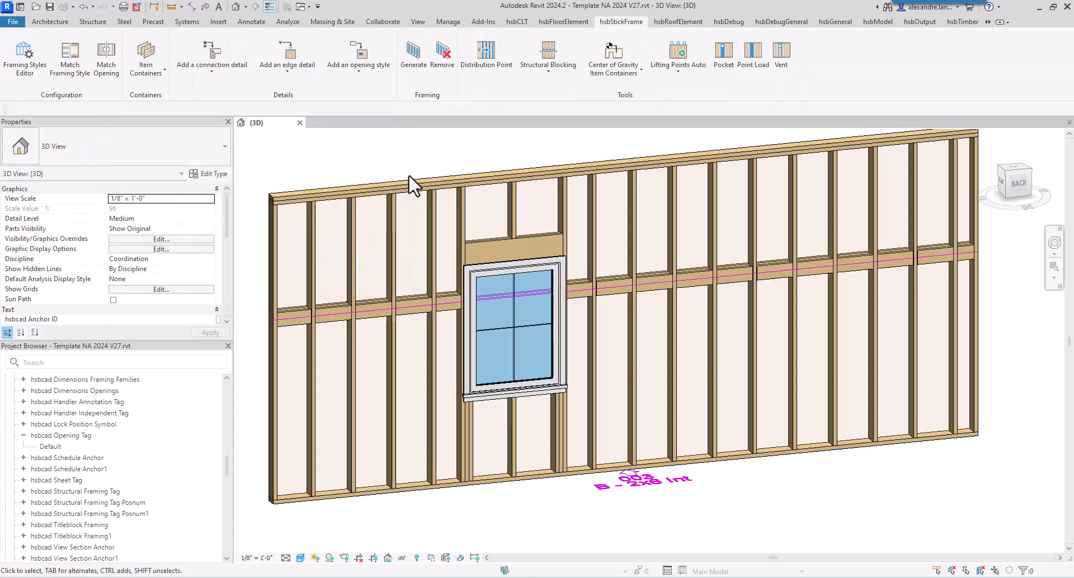
- Delete the third full-height stud to the right of the window
left_click(614, 290)
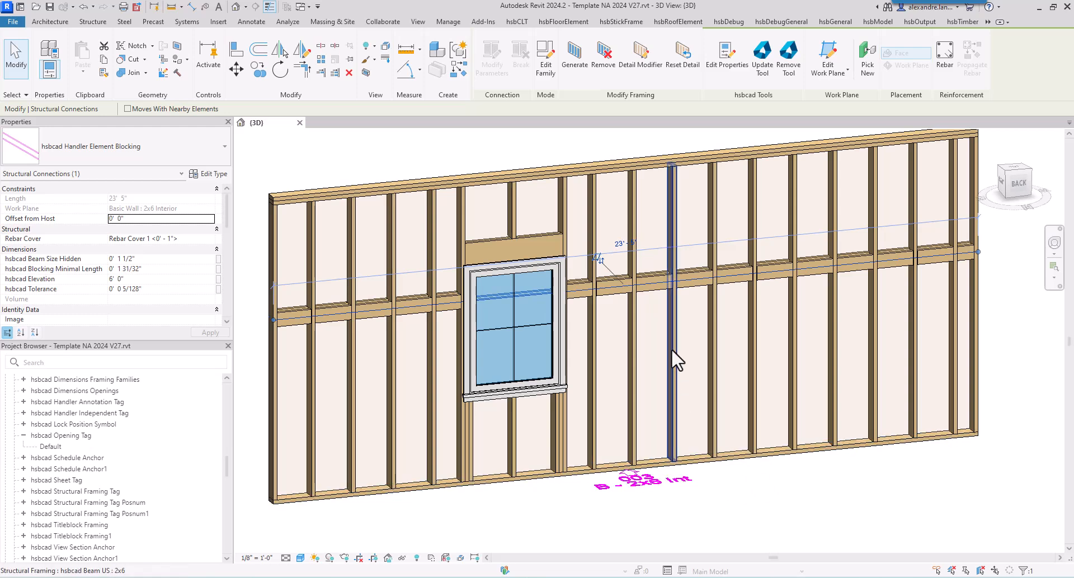
scroll(663, 301, "up", 2)
left_click(678, 228)
key("Delete")
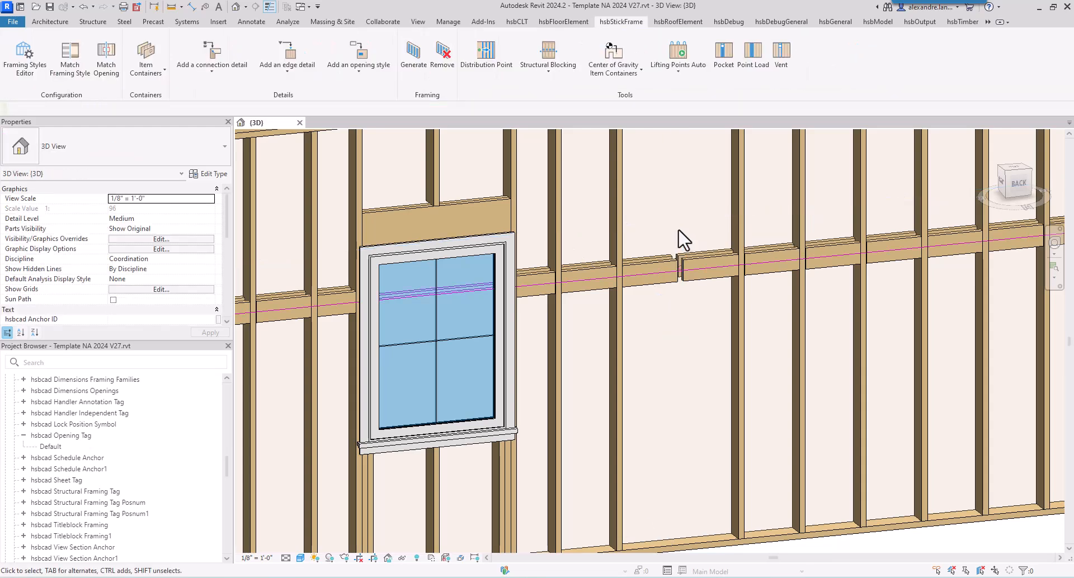
- Set the blocking line's hsbcad Elevation to 7'
left_click(679, 285)
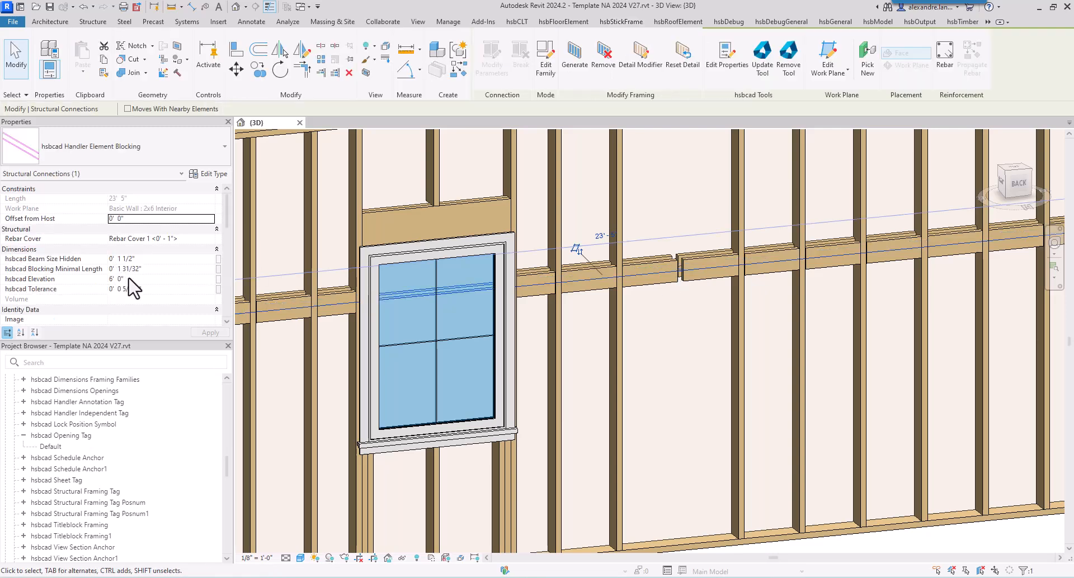
left_click_drag(128, 278, 95, 282)
type("7")
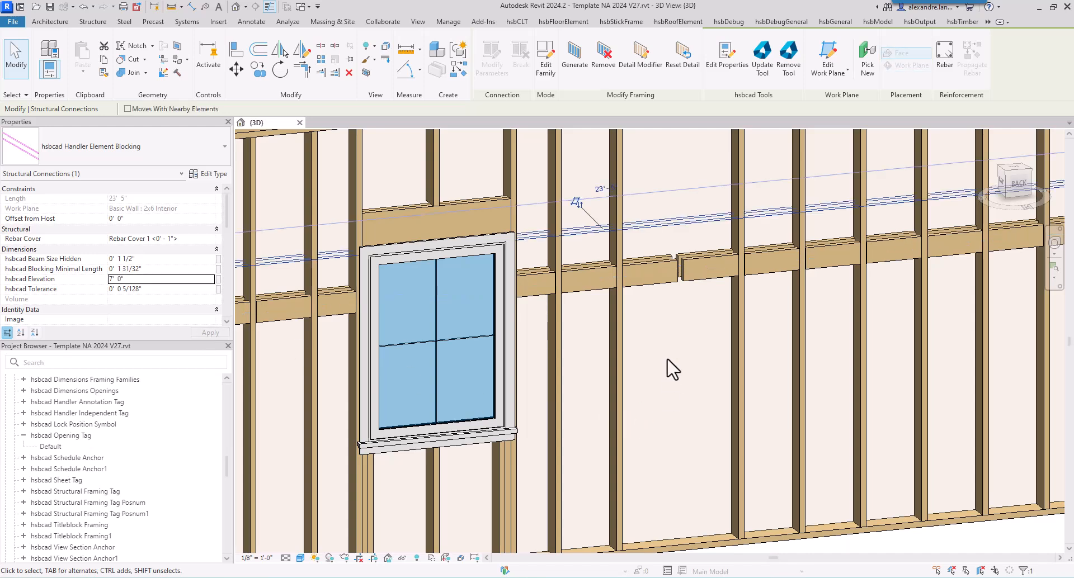
- Update only the blocking tool to rebuild its pieces at the new elevation without regenerating the whole wall
scroll(668, 370, "down", 2)
middle_click_drag(691, 356, 703, 318)
left_click(575, 56)
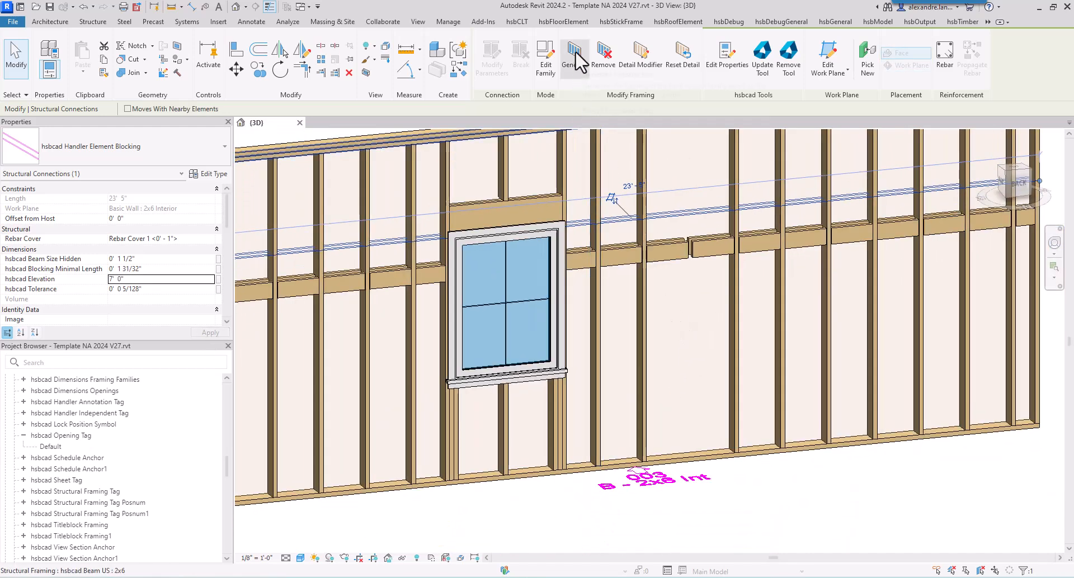
left_click(765, 62)
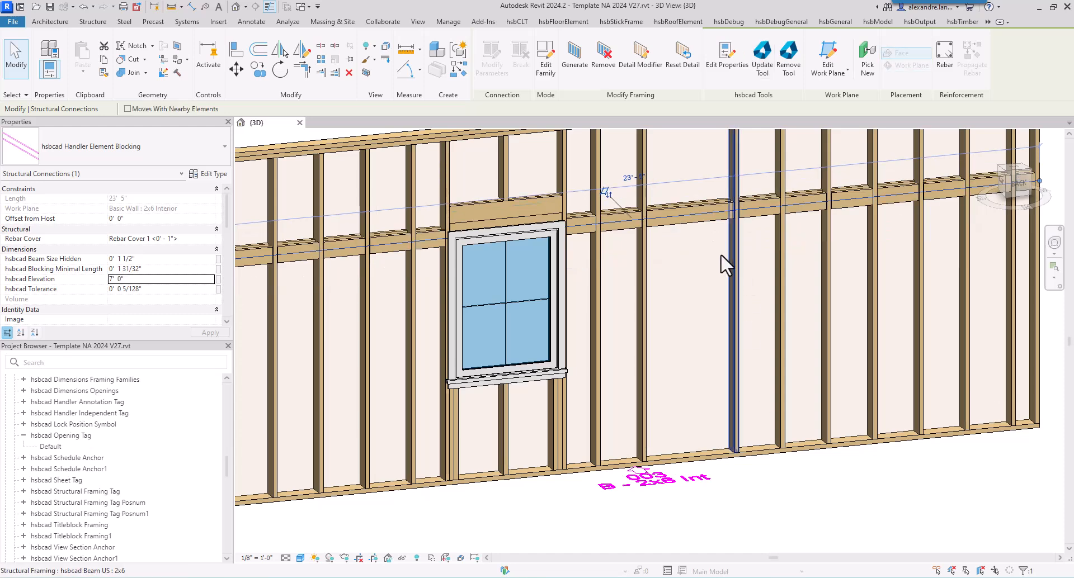
left_click(807, 514)
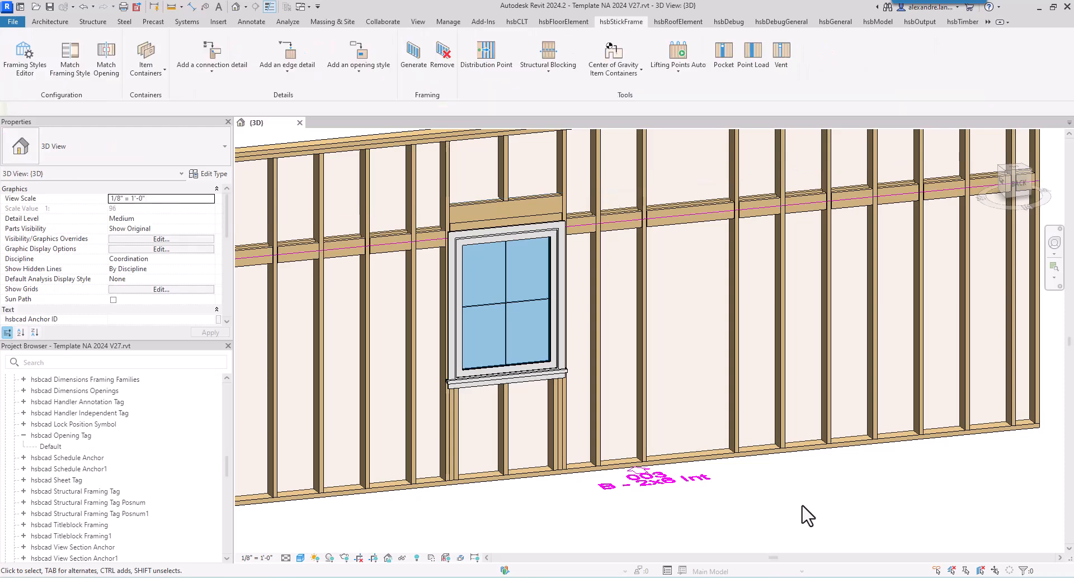
- Set up a point load with 3 supporting beams, using 2x6 as their inventory beam
middle_click_drag(763, 364, 696, 391)
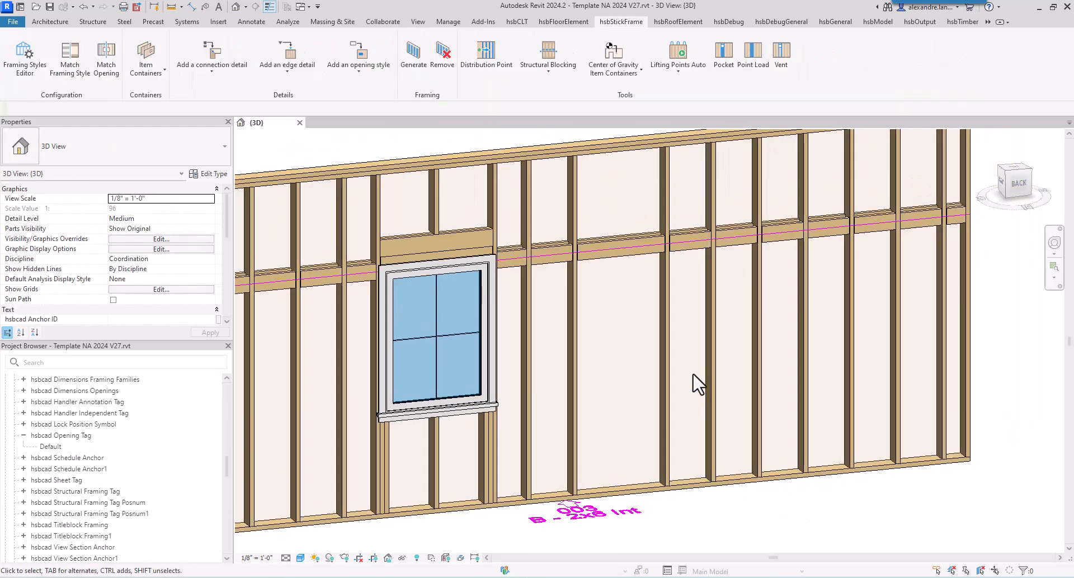
left_click(751, 52)
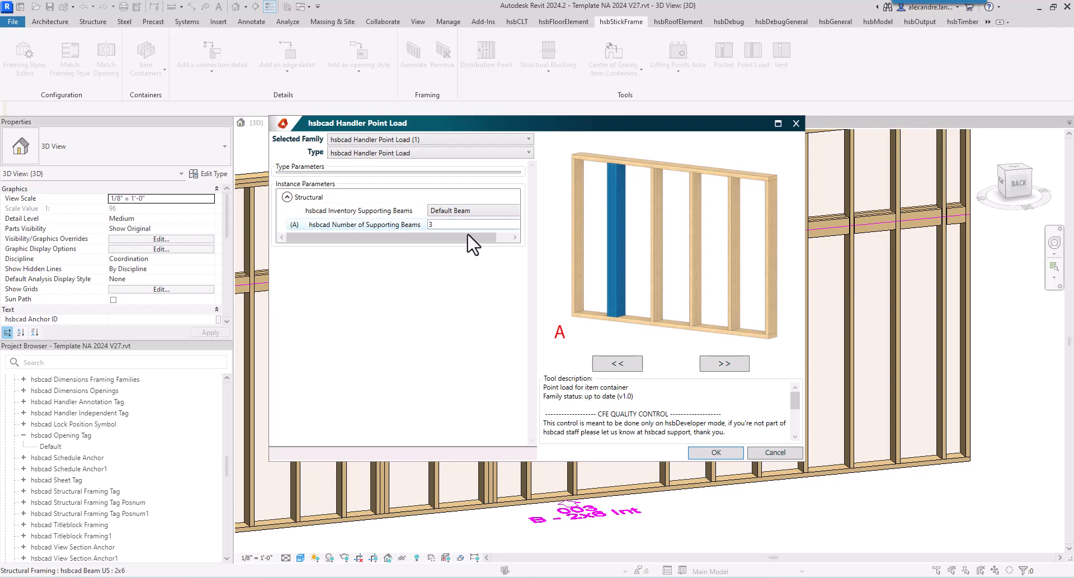
left_click(462, 212)
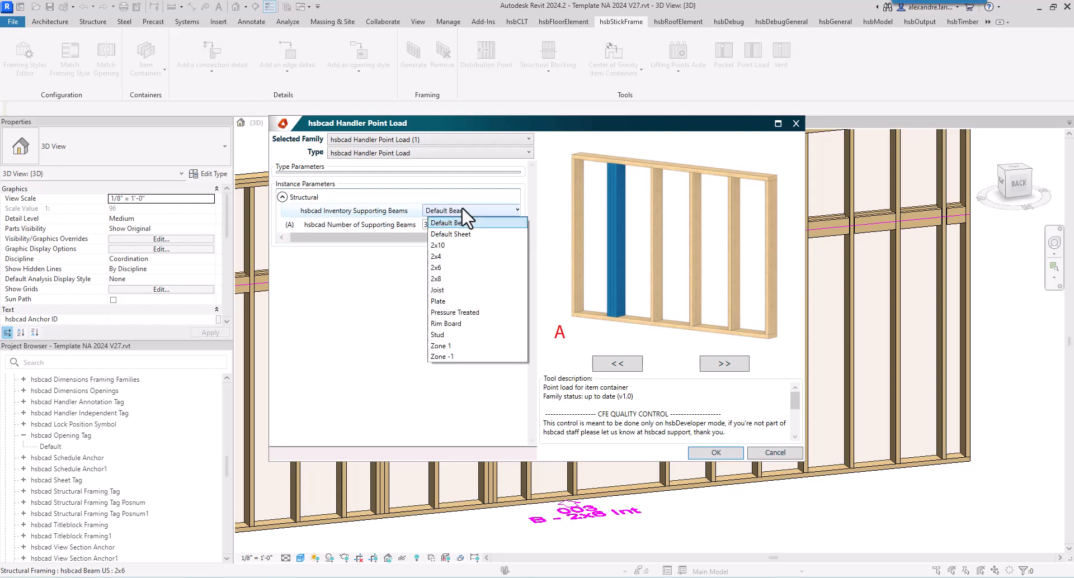
left_click(454, 267)
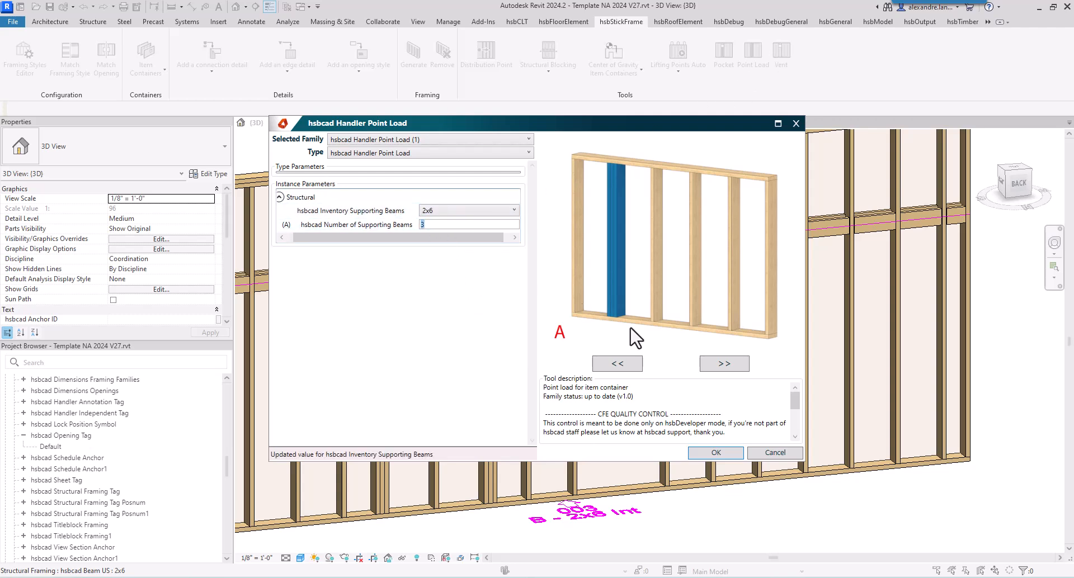
left_click(725, 453)
- Place the point load on wall 003's bottom plate, in a stud bay between the window and the wall's right end
left_click(599, 524)
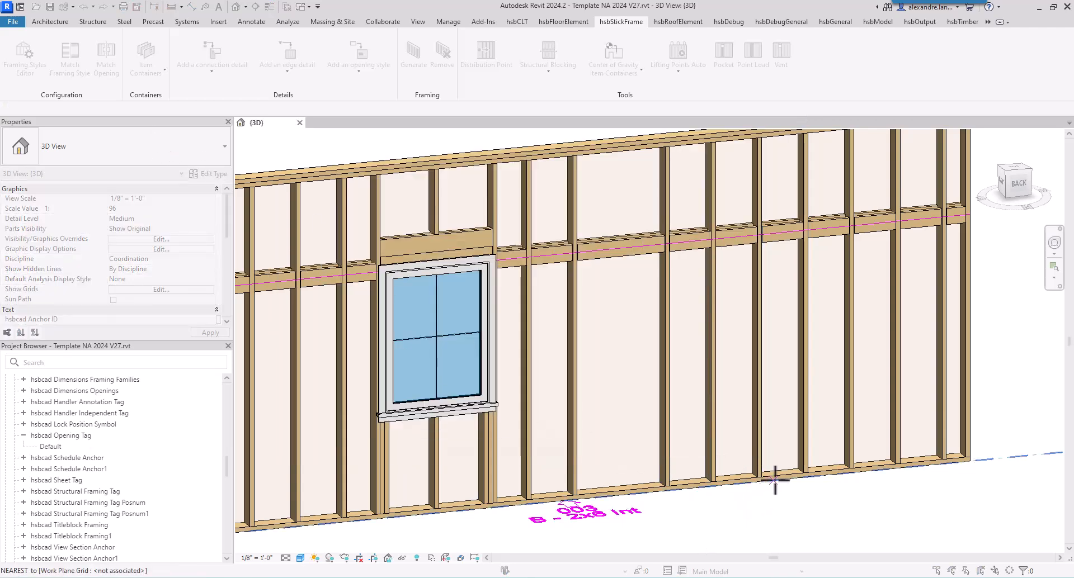
left_click(781, 475)
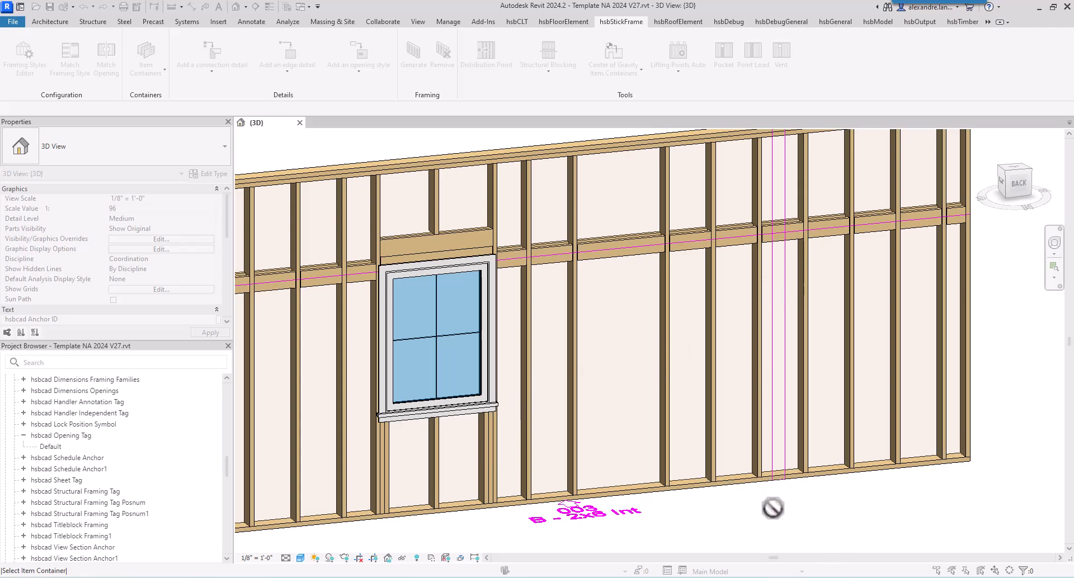
key("Escape")
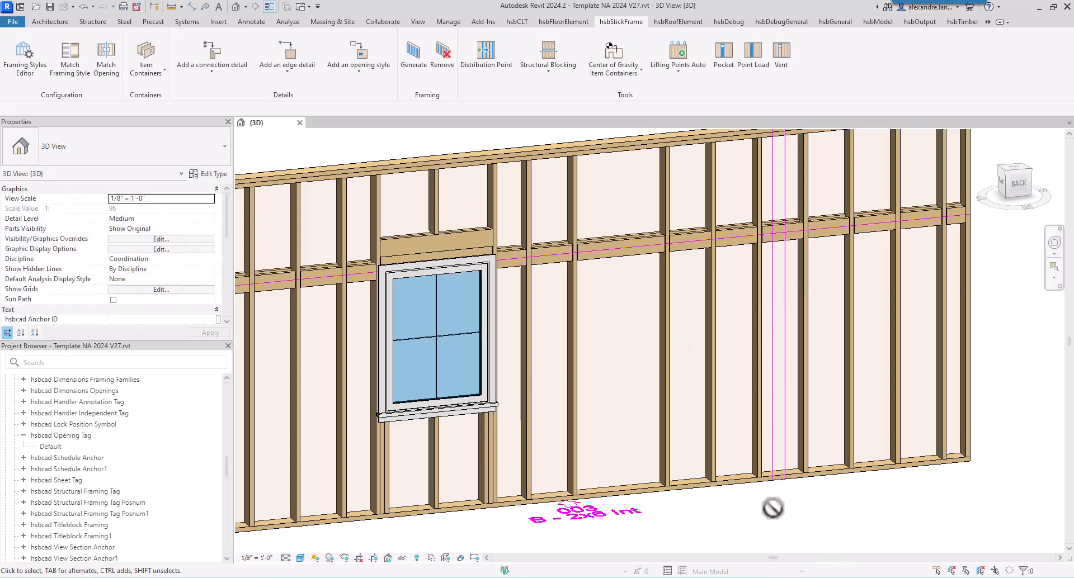
- Update the point load tool to create its supporting beams, and check the blocking piece that crosses them
left_click(786, 358)
left_click(762, 56)
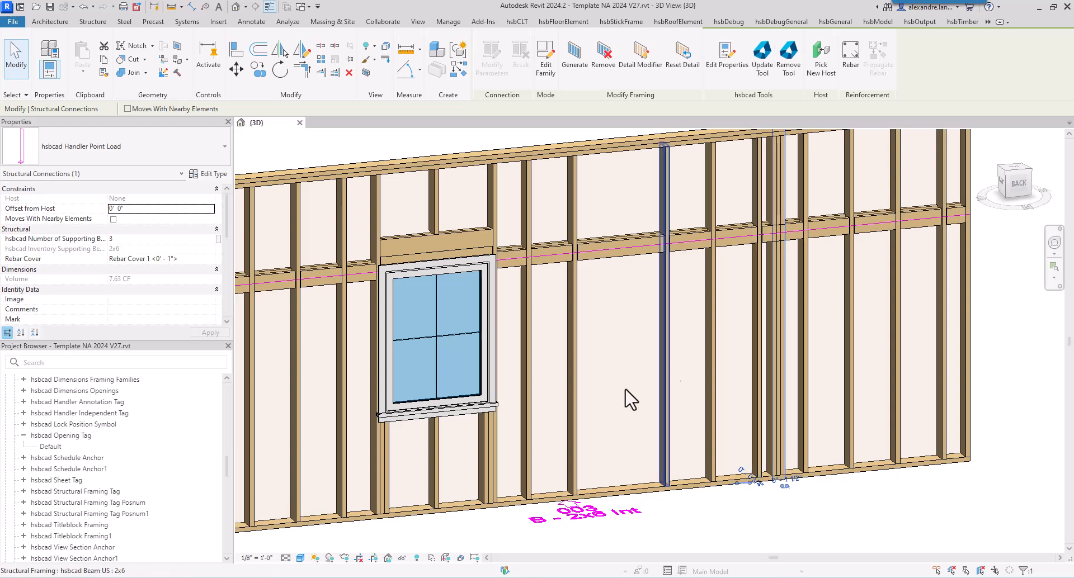
scroll(779, 210, "up", 5)
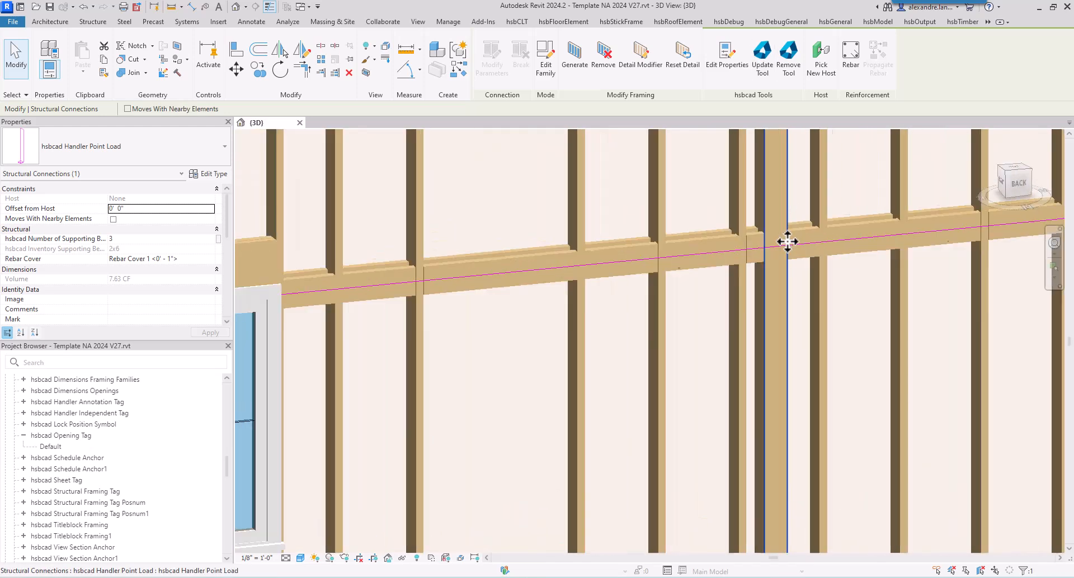
left_click(796, 287)
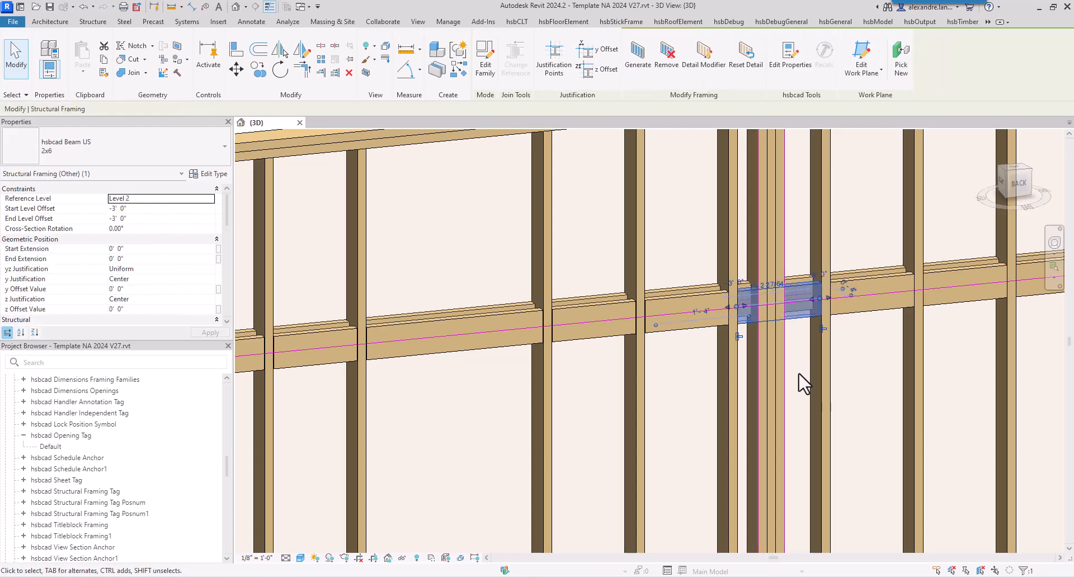
key("Escape")
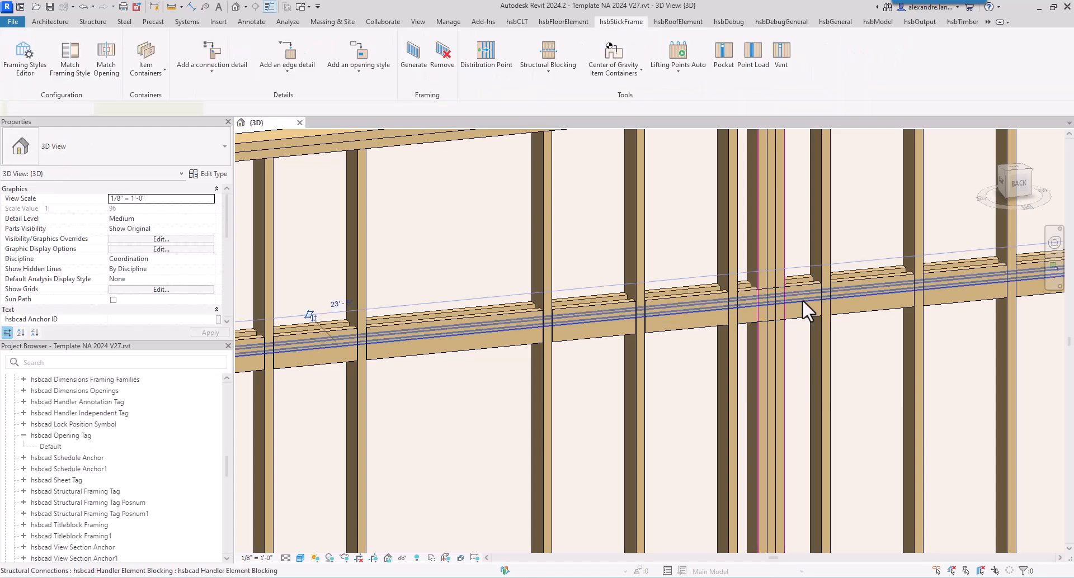
- Update the blocking tool to split the blocking around the point load's beams, and check the resulting pieces
left_click(802, 300)
left_click(762, 56)
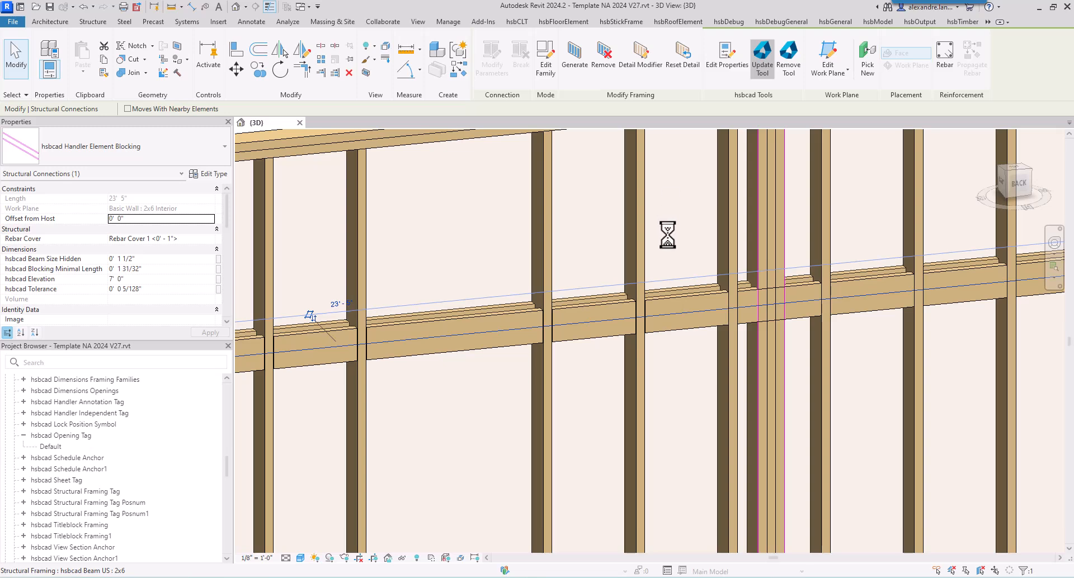
left_click(744, 292)
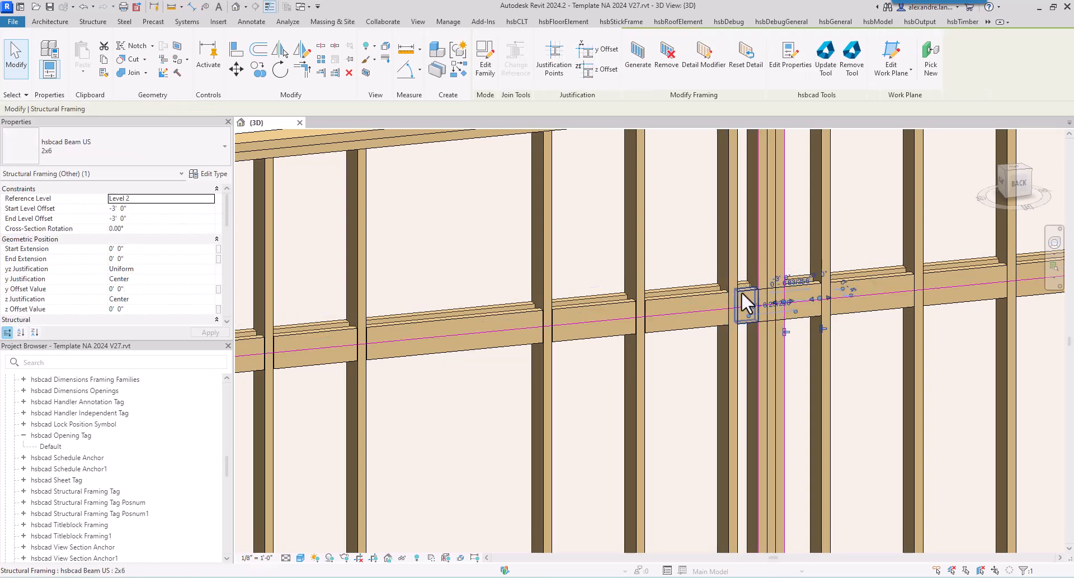
left_click(800, 364)
scroll(804, 329, "down", 1)
scroll(804, 325, "down", 5)
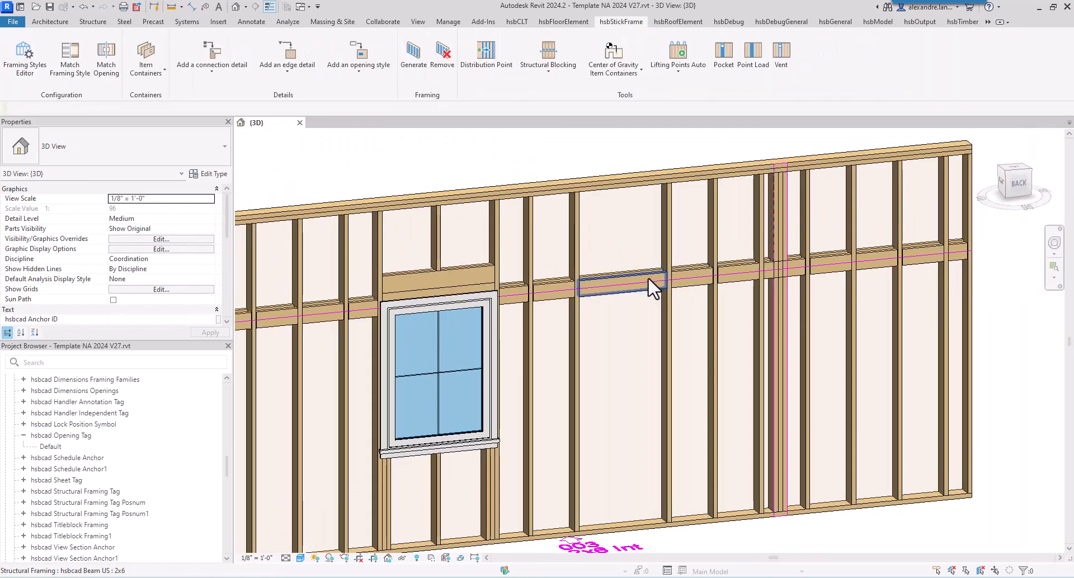
- Copy the blocking tool on wall 003 to create a second blocking row
left_click(647, 281)
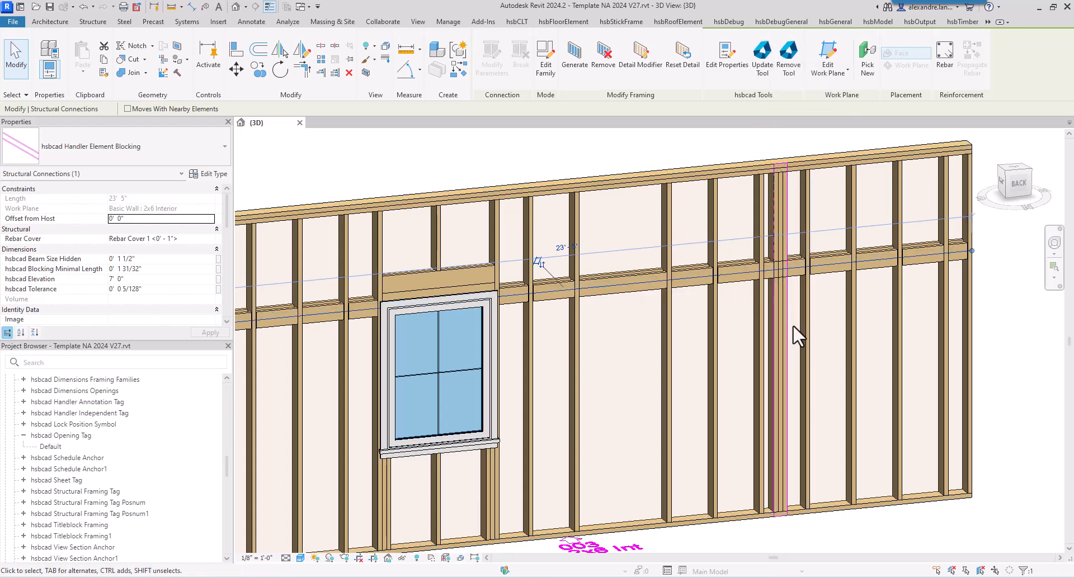
key("Escape")
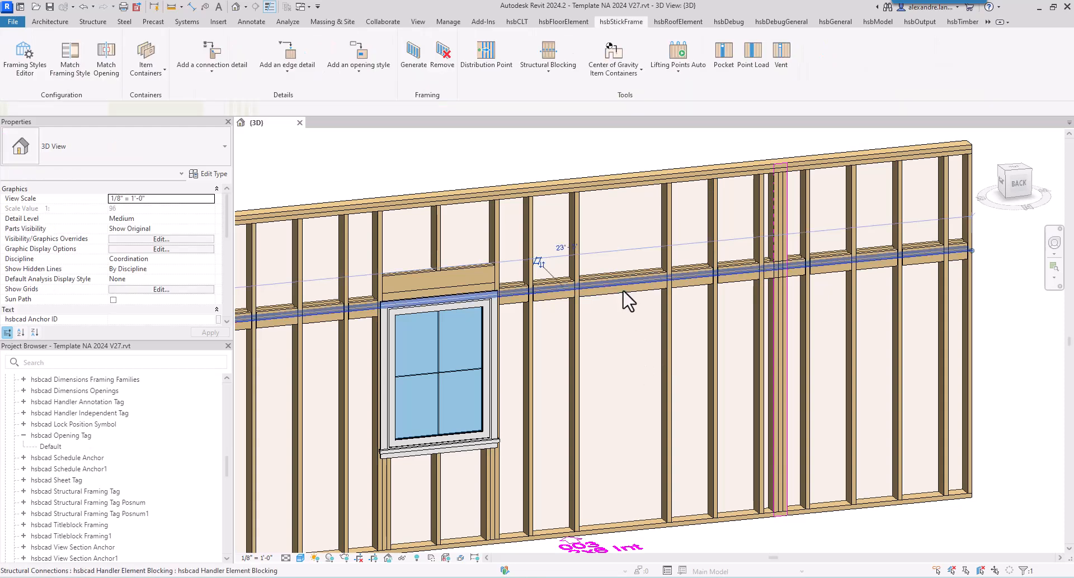
left_click(624, 292)
key("c")
key("o")
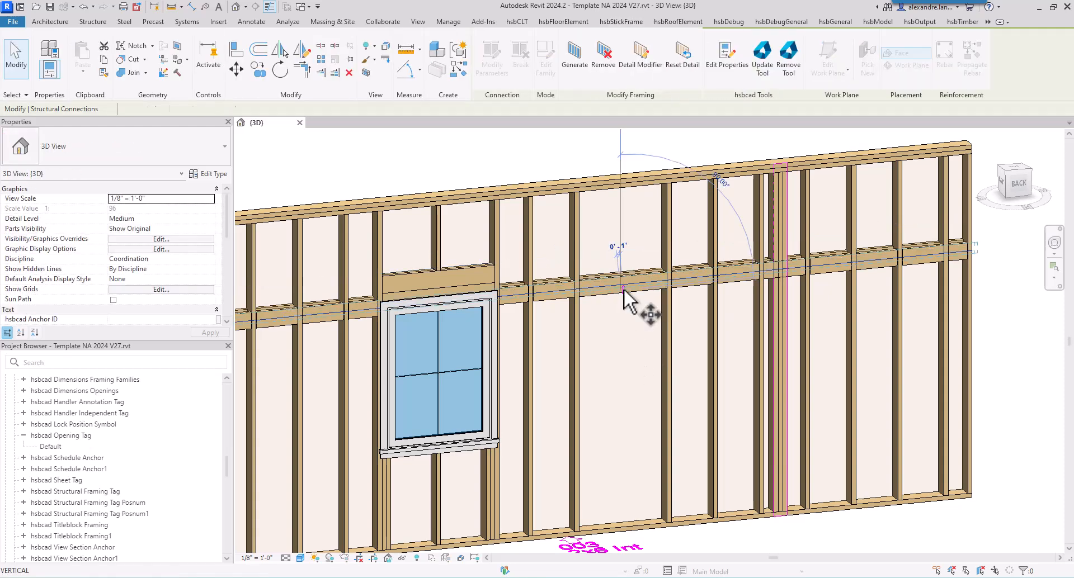
left_click(623, 291)
left_click(623, 332)
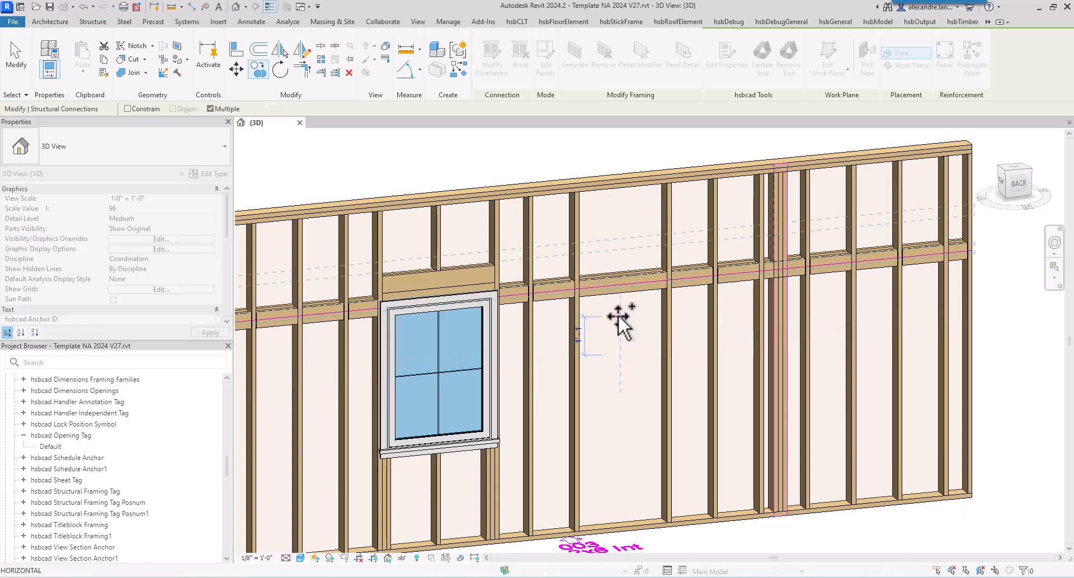
key("Escape")
- Set the elevation of one blocking tool to 4' and the other to 8' 0"
left_click(612, 284)
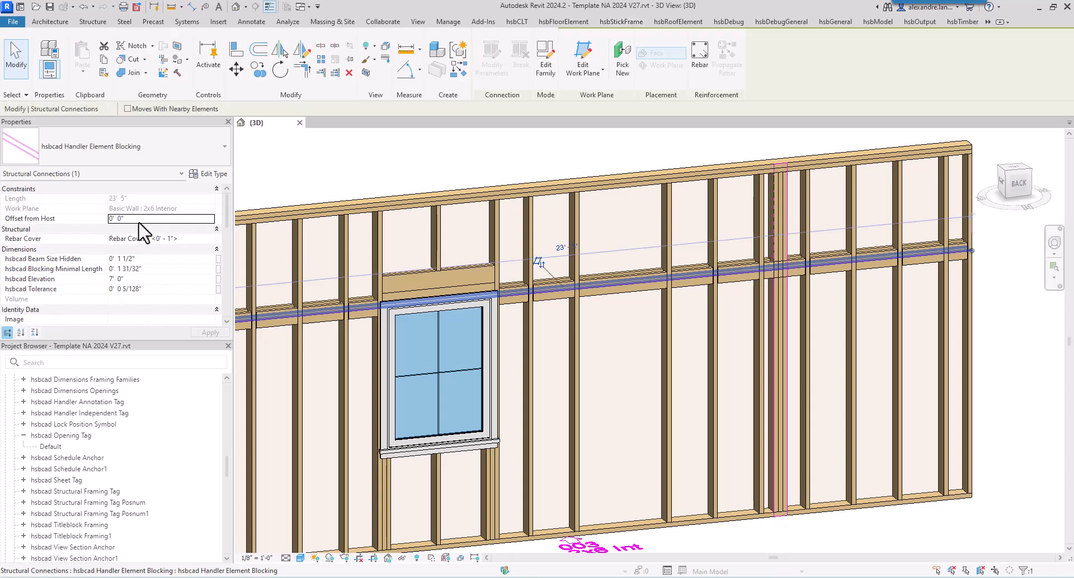
left_click(136, 279)
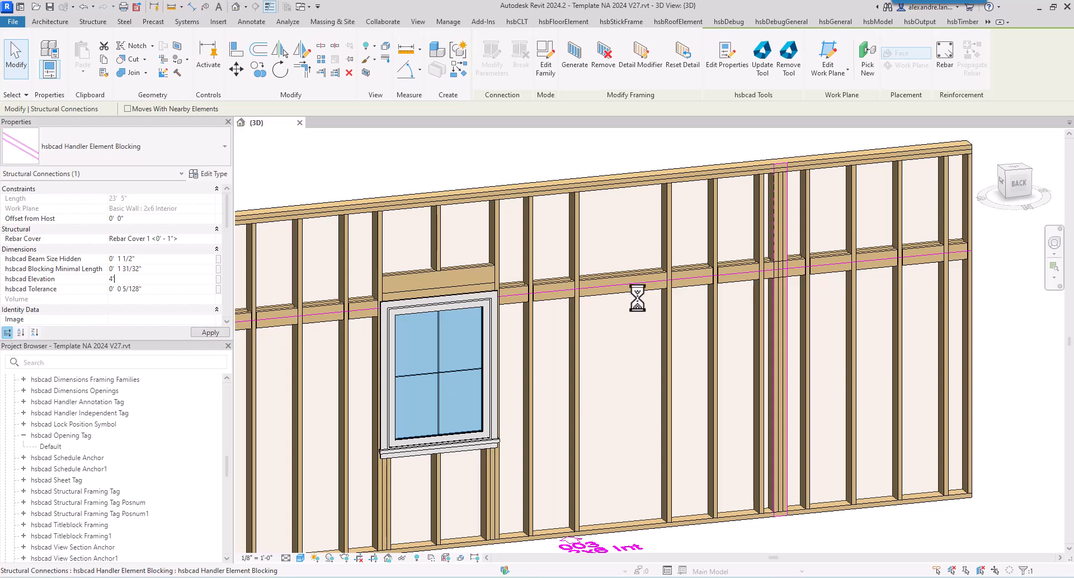
key("Return")
left_click_drag(128, 280, 82, 282)
type("' 0\"")
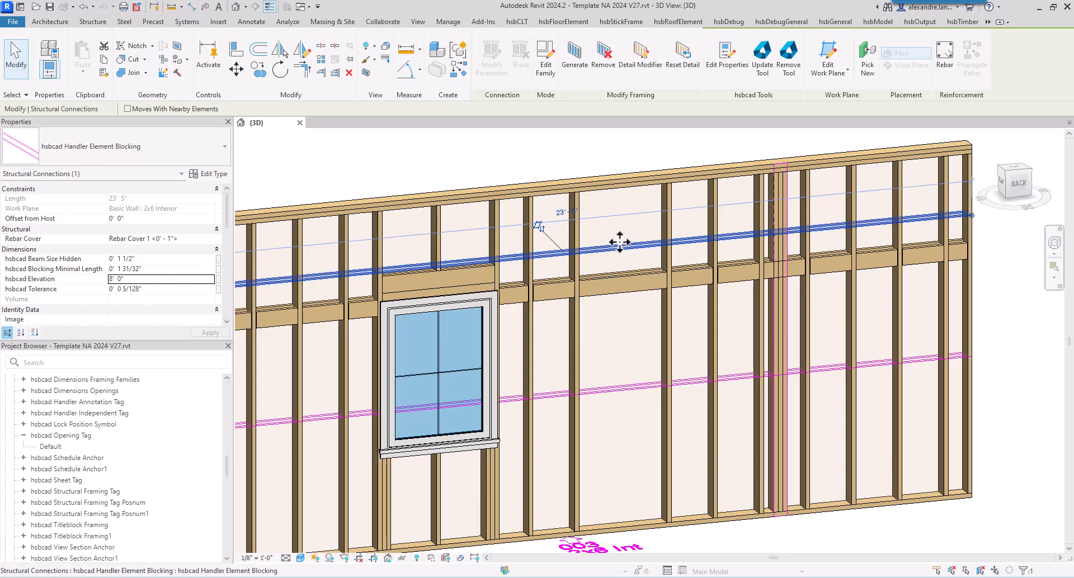
- Update both blocking tools together to rebuild their blocking rows, and check the pieces around the window and point load
left_click(621, 386, "ctrl")
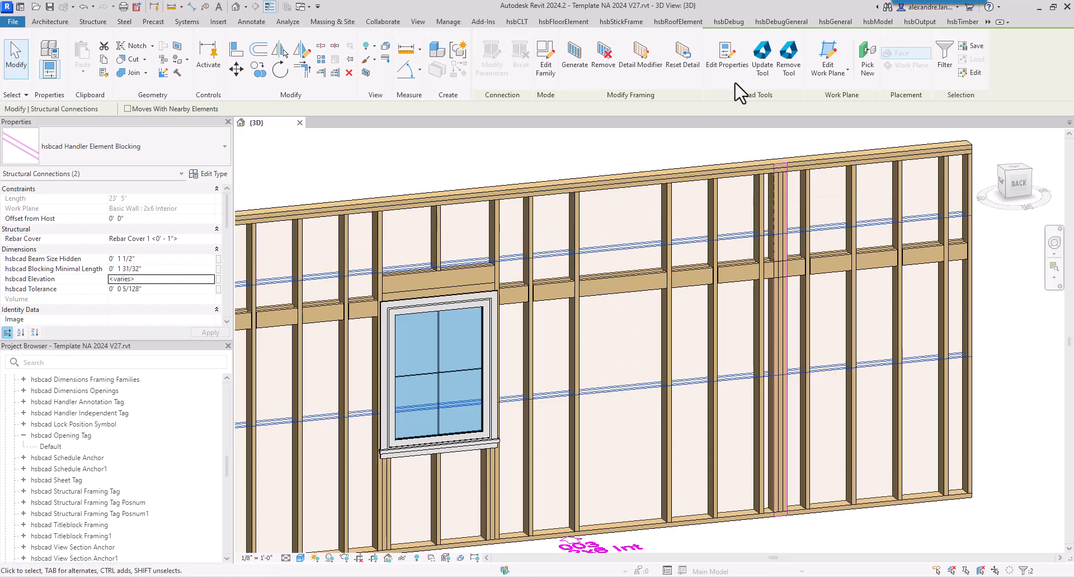
left_click(763, 59)
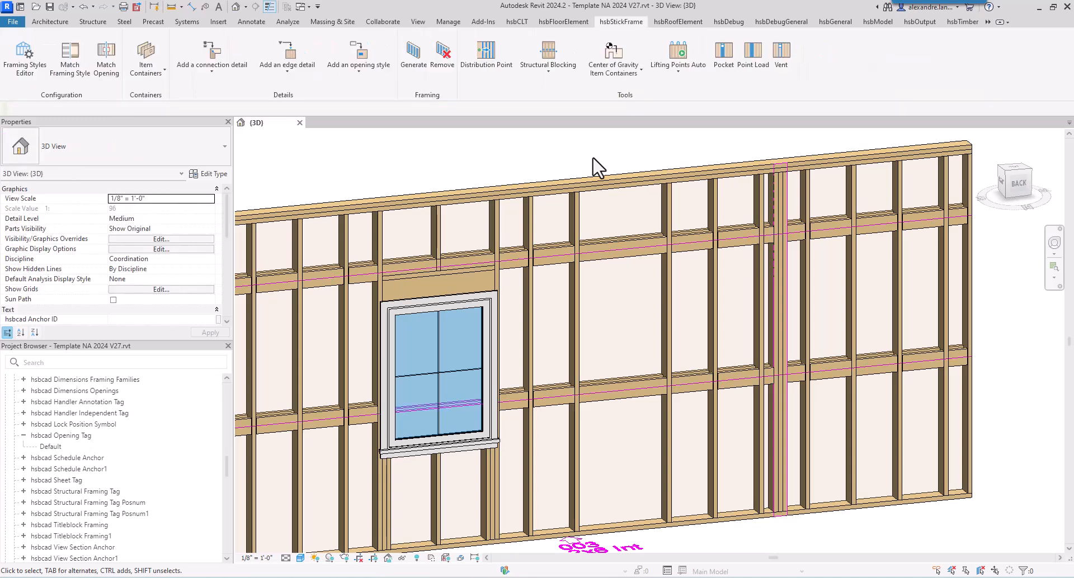
scroll(694, 224, "up", 4)
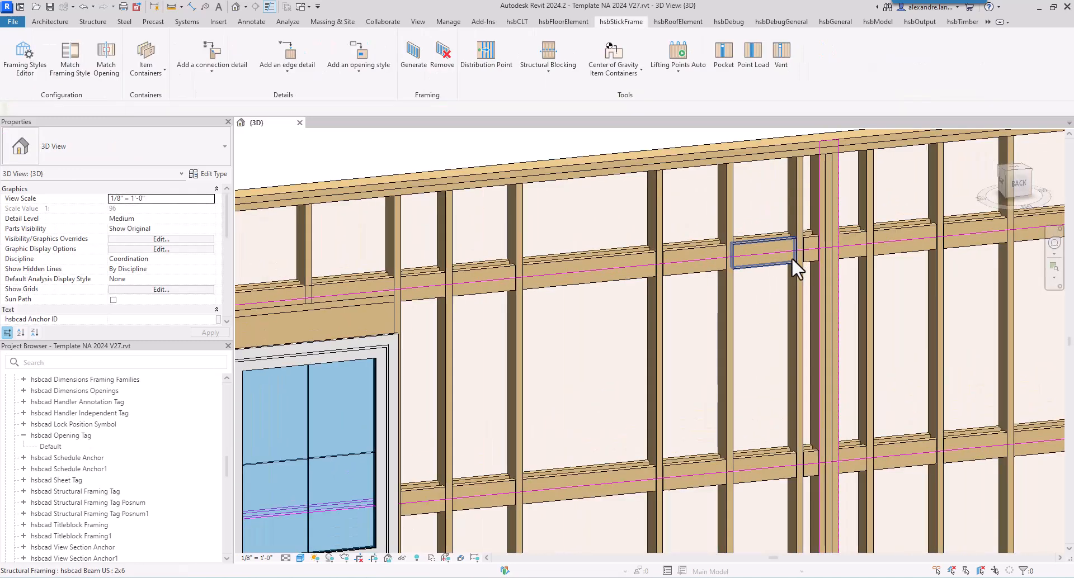
scroll(640, 334, "down", 5)
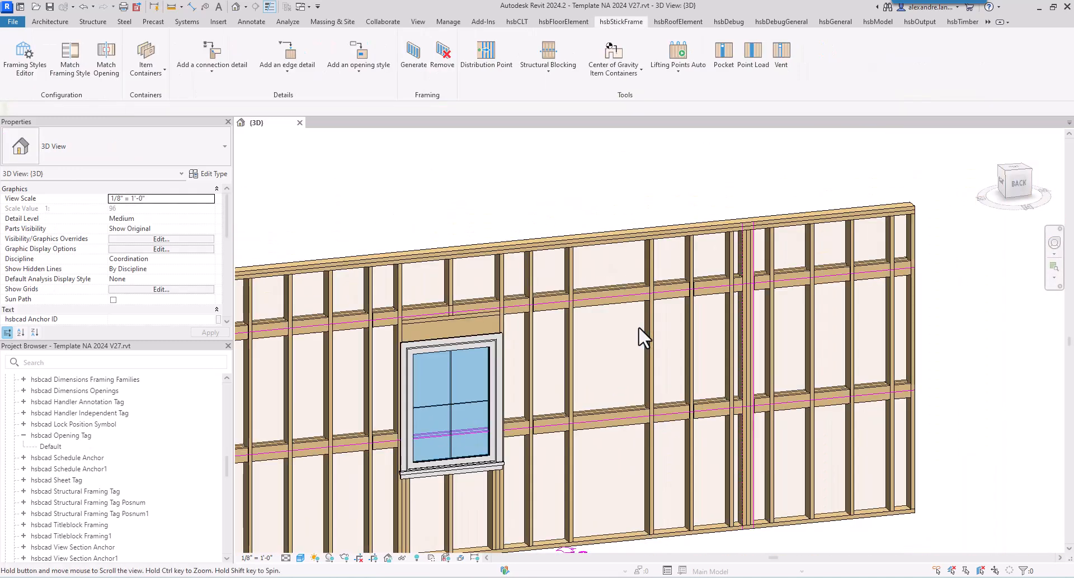
middle_click_drag(640, 335, 711, 327)
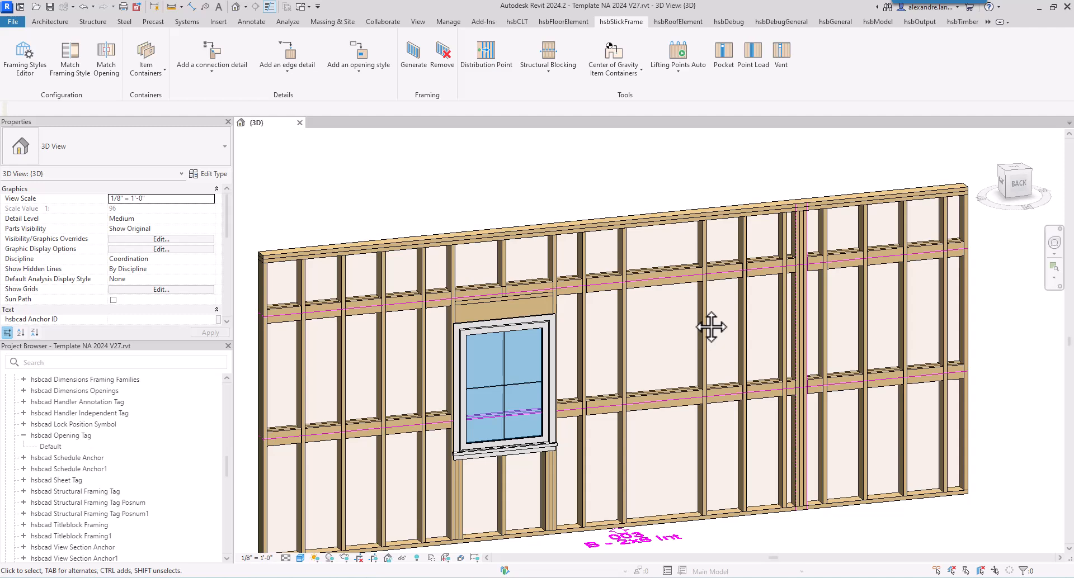